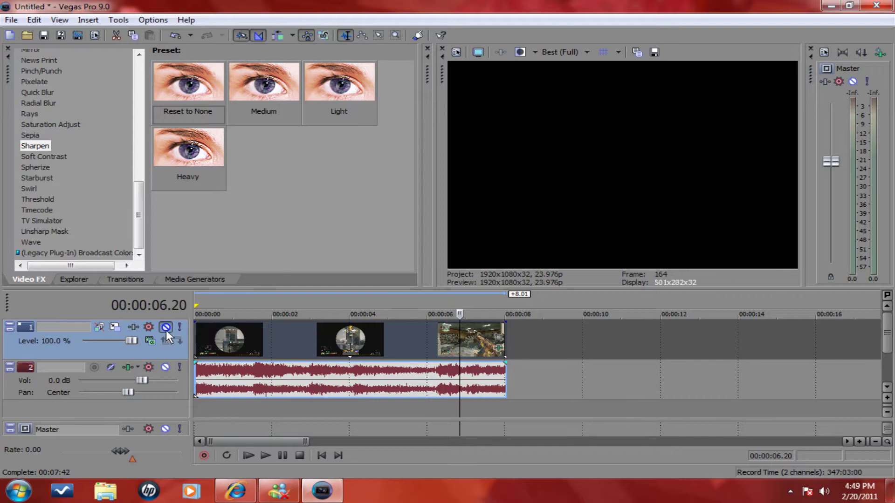
Unmute the video track so the gameplay footage shows and browse the Spherize presets
{"action": "left_click", "coordinate": [166, 328]}
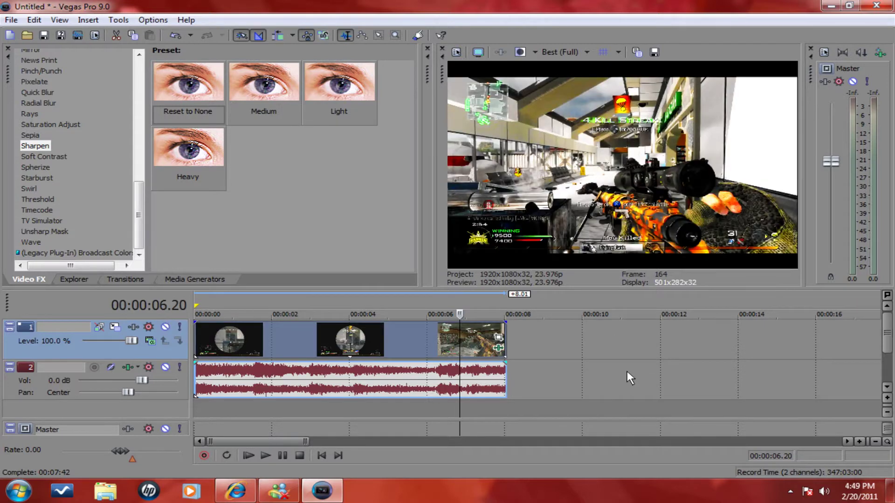
{"action": "right_click", "coordinate": [384, 349]}
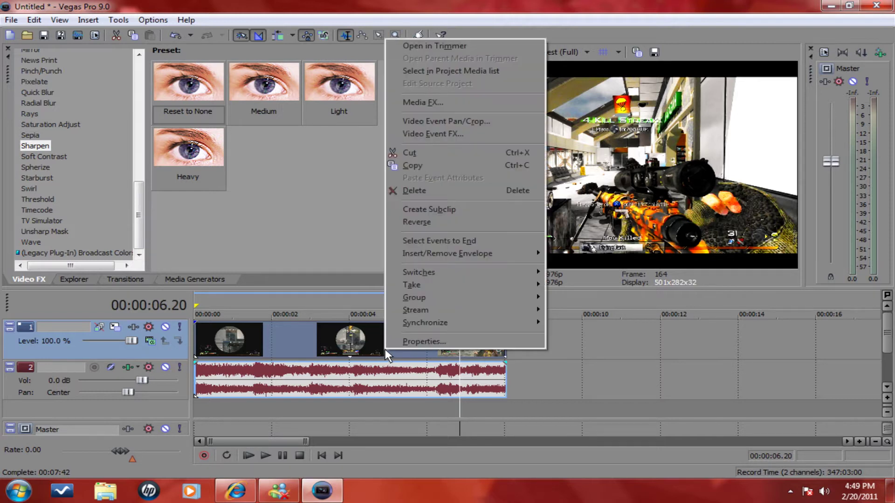
{"action": "left_click", "coordinate": [530, 380]}
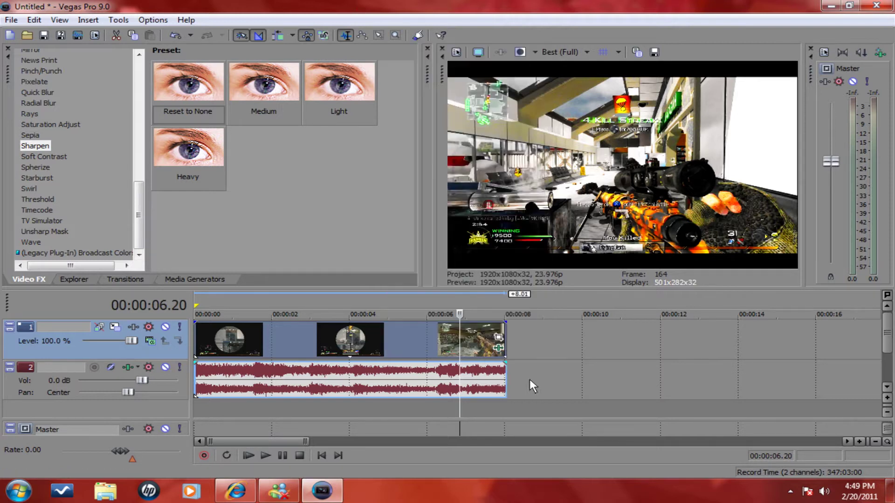
{"action": "left_click", "coordinate": [35, 168]}
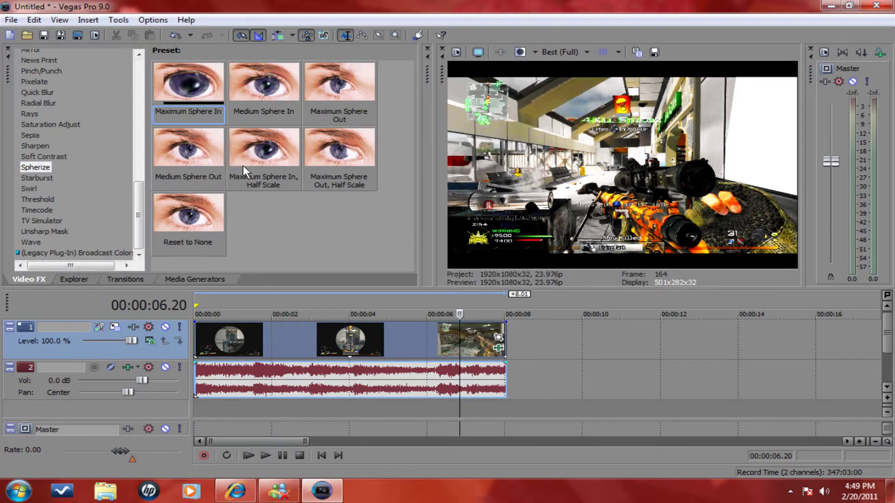
Remove all plug-ins from the clip's Event FX chain and reopen it to add effects
{"action": "double_click", "coordinate": [178, 84]}
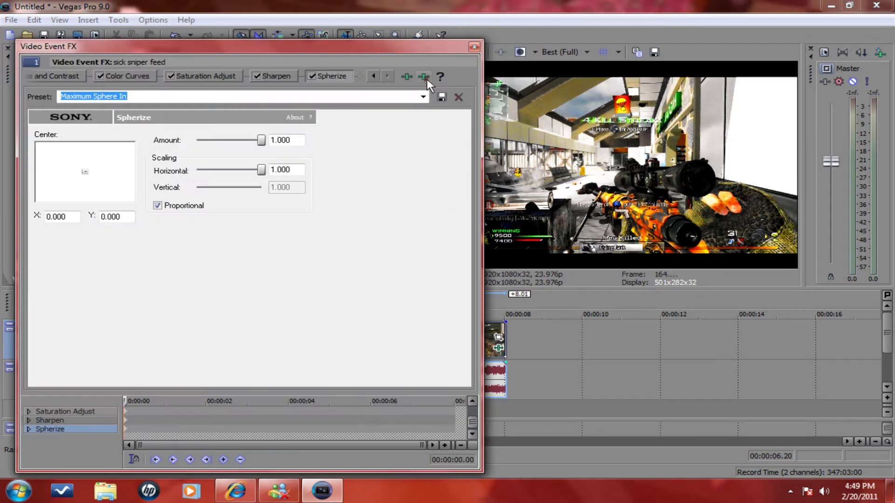
{"action": "left_click", "coordinate": [459, 97]}
{"action": "left_click", "coordinate": [474, 47]}
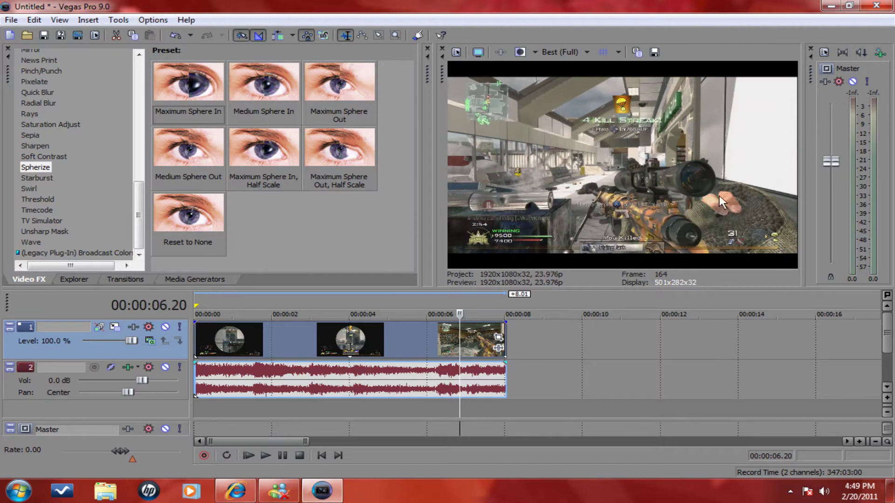
{"action": "left_click", "coordinate": [500, 350]}
Add Brightness and Contrast, Color Curves and Saturation Adjust to the clip's chain
{"action": "double_click", "coordinate": [349, 235]}
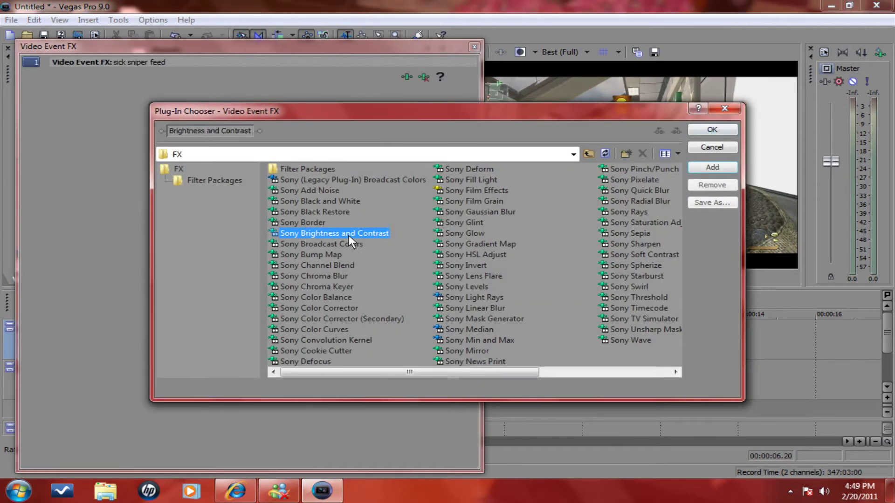
{"action": "double_click", "coordinate": [335, 329]}
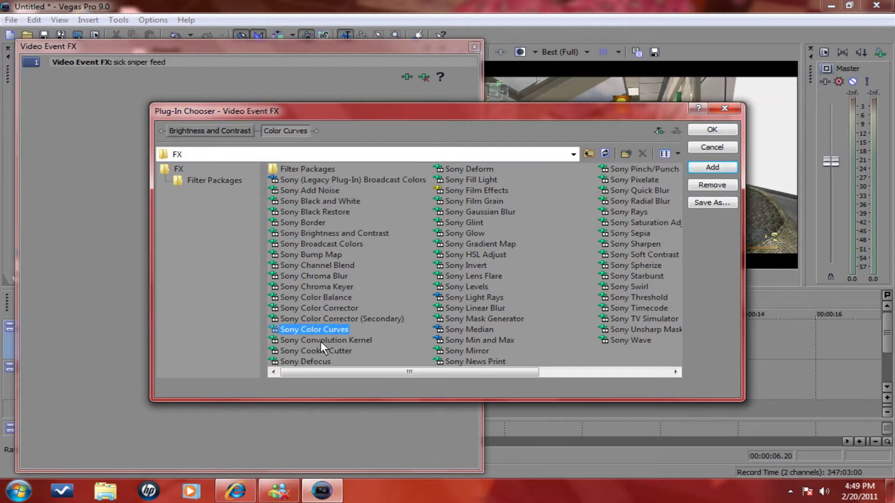
{"action": "double_click", "coordinate": [647, 224]}
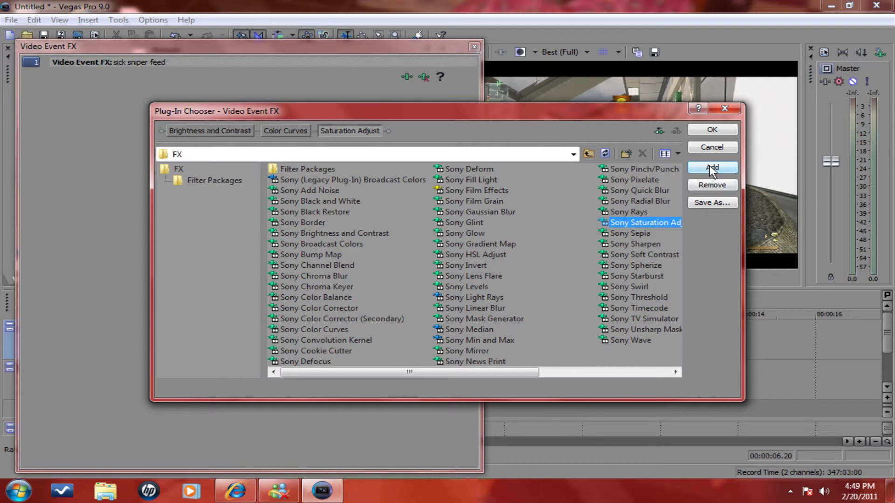
{"action": "left_click", "coordinate": [713, 131]}
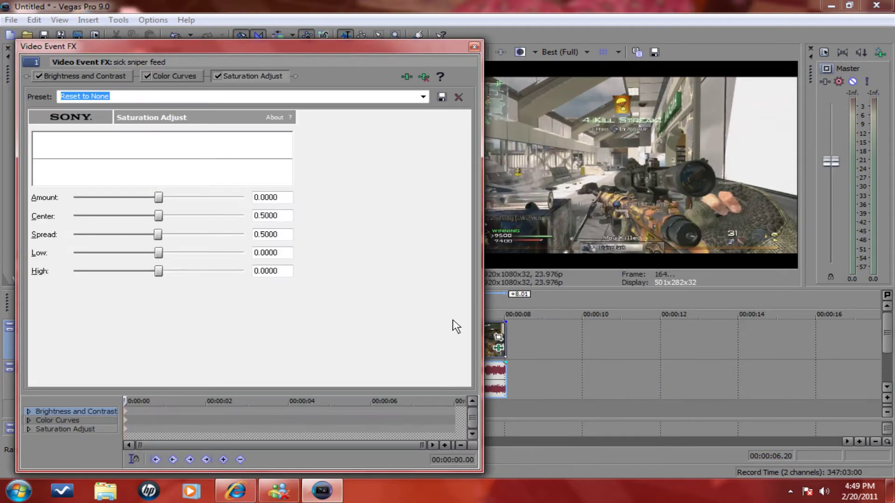
Apply the OpTic Jambi preset to Brightness and Contrast, giving contrast 0.20
{"action": "left_click", "coordinate": [84, 76]}
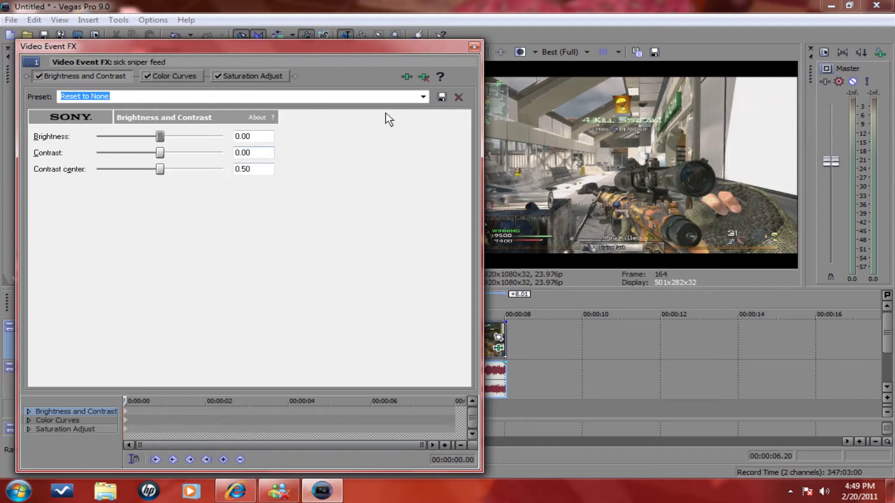
{"action": "left_click", "coordinate": [422, 96]}
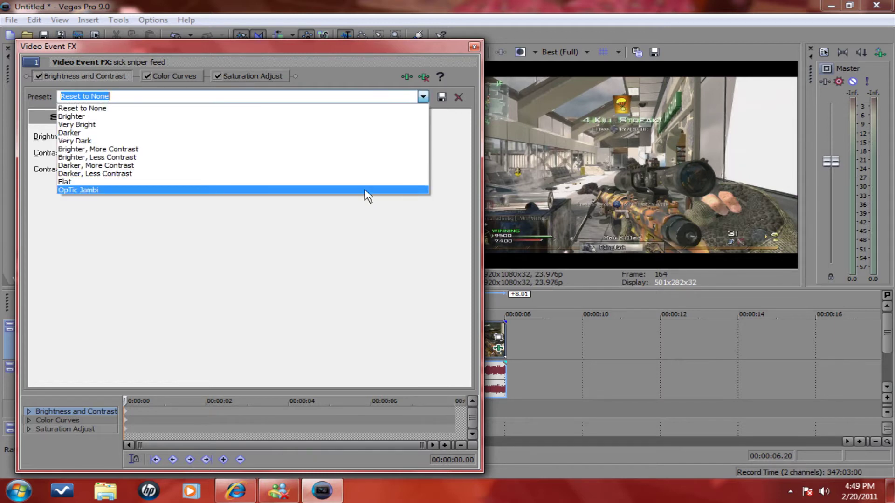
{"action": "left_click", "coordinate": [364, 190]}
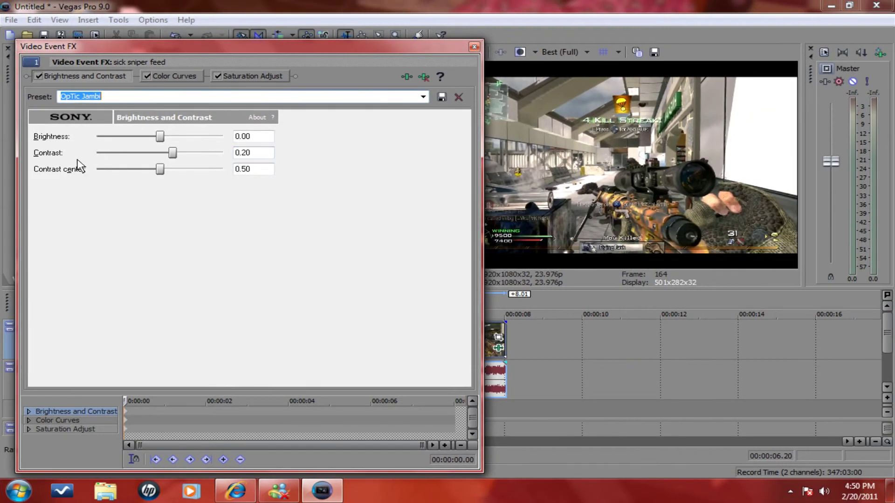
Bend the RGB curve into an S-shape with a top shoulder and lowered shadows, matching OpTic Jambi
{"action": "left_click", "coordinate": [172, 76]}
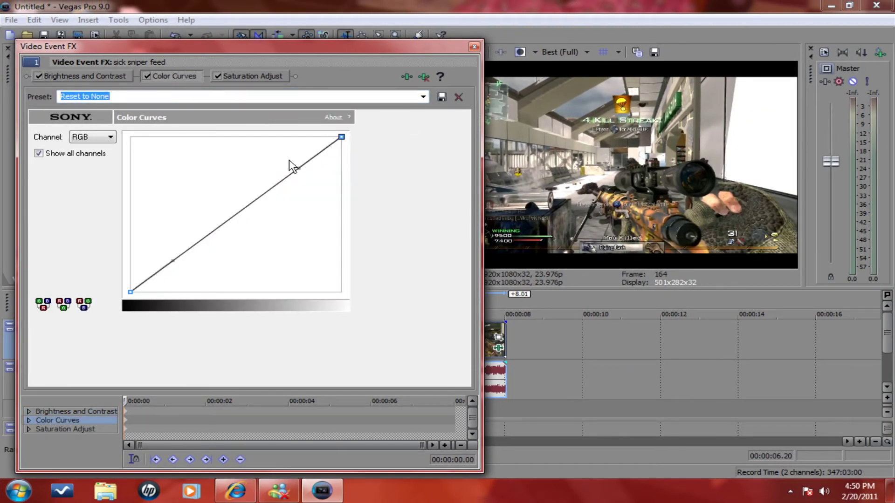
{"action": "mouse_move", "coordinate": [300, 171]}
{"action": "left_mouse_down"}
{"action": "mouse_move", "coordinate": [321, 191]}
{"action": "mouse_move", "coordinate": [242, 168]}
{"action": "mouse_move", "coordinate": [240, 136]}
{"action": "left_mouse_up"}
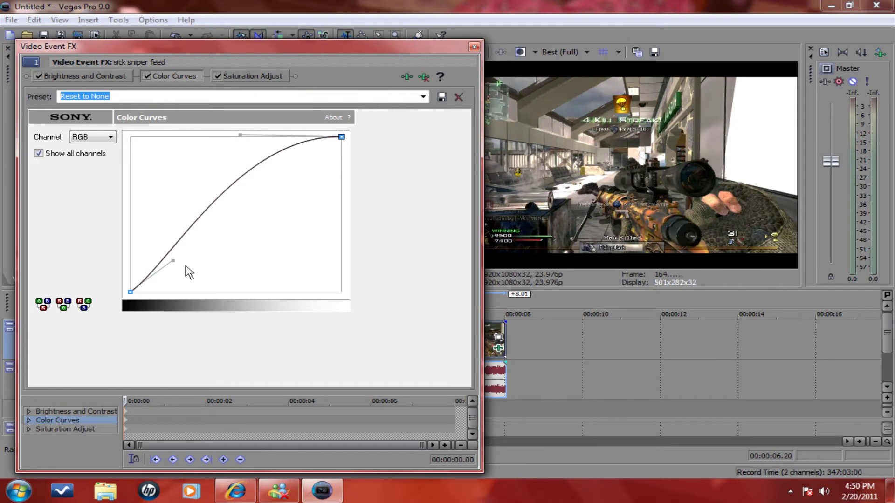
{"action": "left_click_drag", "start_coordinate": [173, 263], "coordinate": [228, 298]}
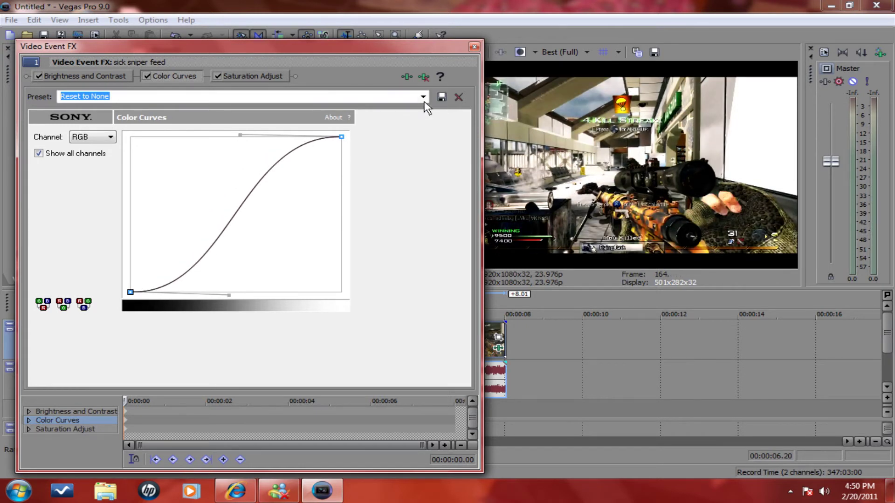
{"action": "left_click", "coordinate": [424, 97]}
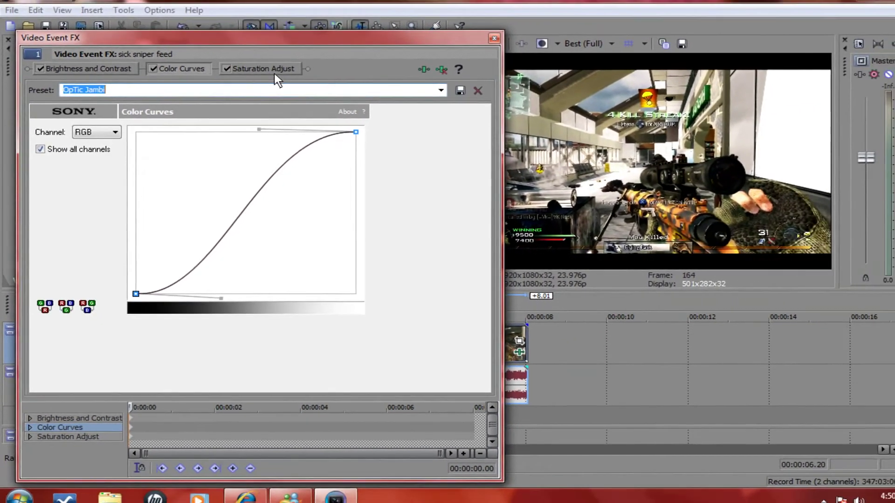
{"action": "left_click", "coordinate": [263, 76]}
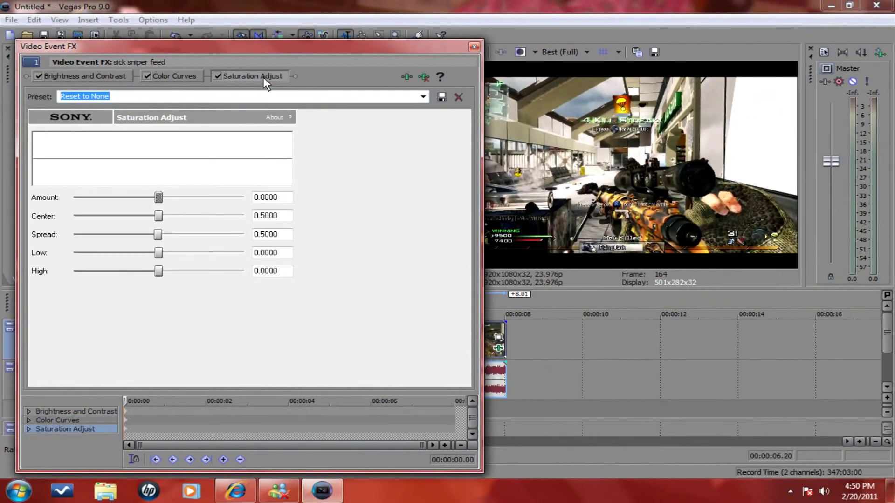
Apply the OpTic Jambi saturation preset, keeping Amount at 1.0000
{"action": "left_click", "coordinate": [423, 97]}
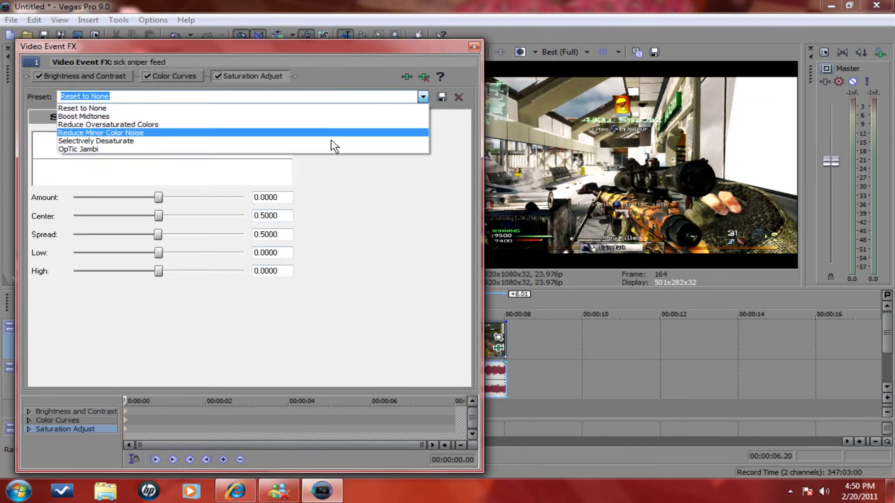
{"action": "left_click", "coordinate": [79, 149]}
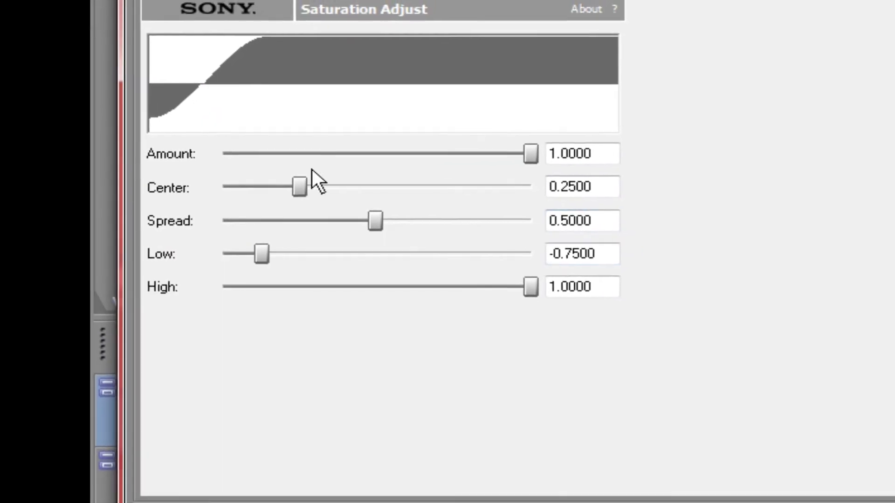
{"action": "left_click_drag", "start_coordinate": [495, 161], "coordinate": [448, 163]}
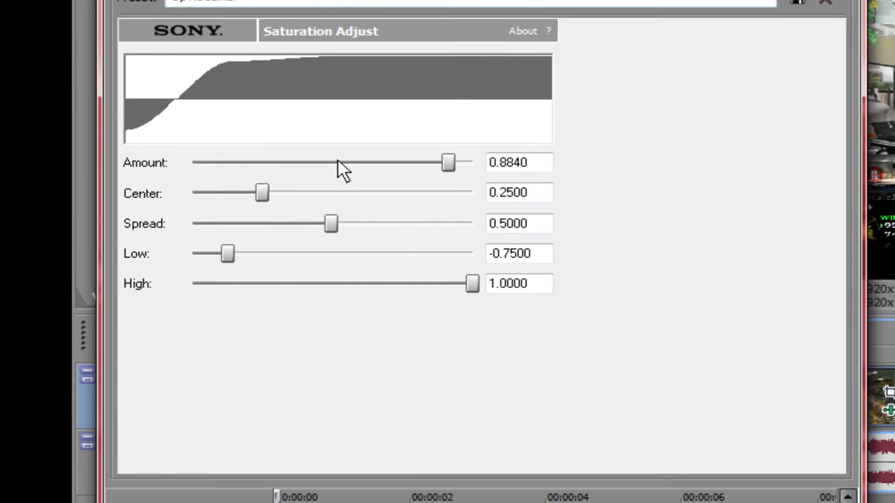
{"action": "double_click", "coordinate": [338, 163]}
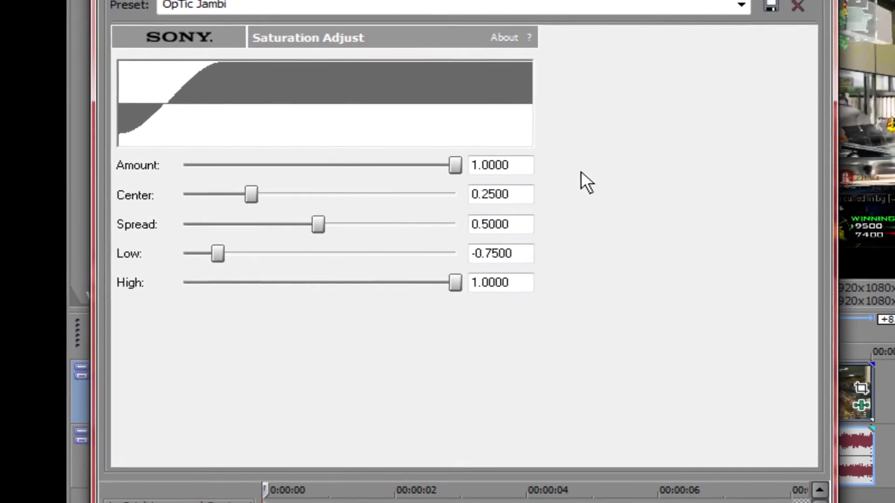
Check Center 0.2500, Spread, Low -0.7500 and High 1.0000, then leave the effects window
{"action": "double_click", "coordinate": [448, 199]}
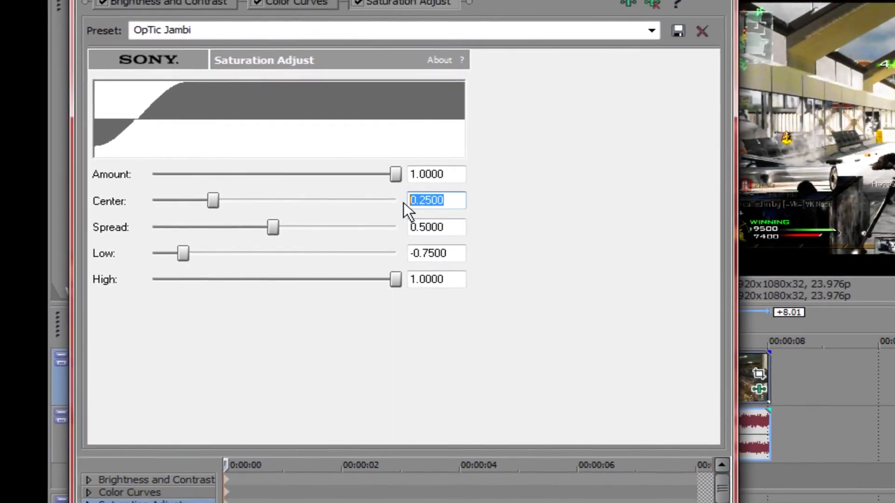
{"action": "double_click", "coordinate": [397, 228]}
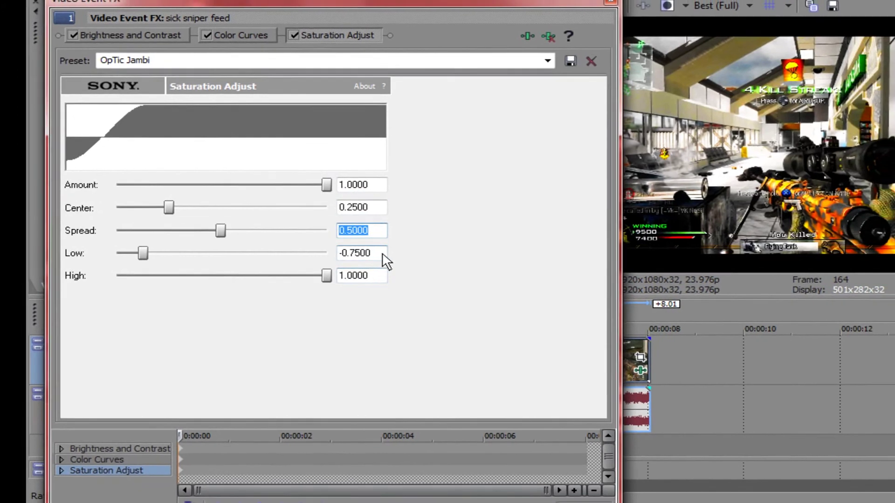
{"action": "double_click", "coordinate": [351, 253]}
{"action": "double_click", "coordinate": [348, 275]}
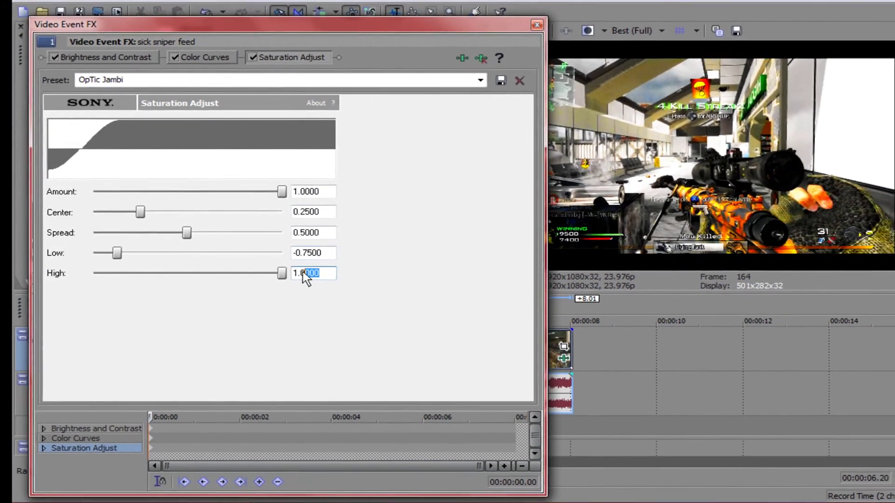
{"action": "double_click", "coordinate": [307, 273]}
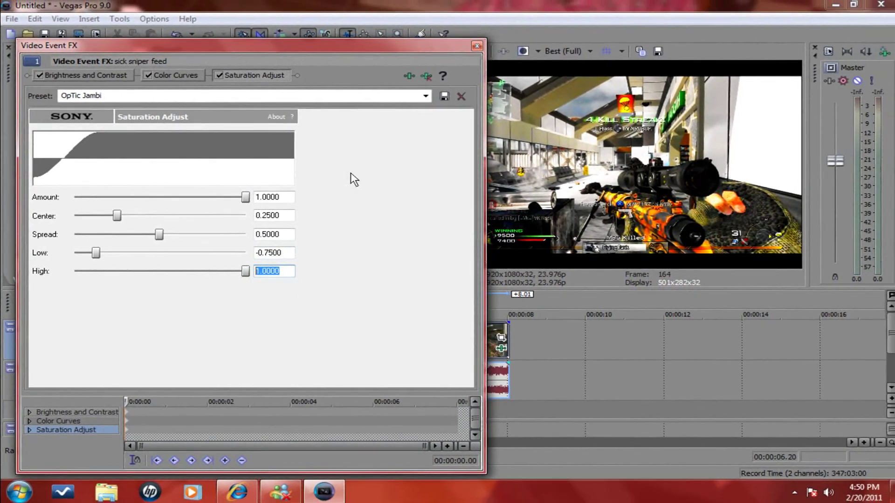
{"action": "left_click", "coordinate": [474, 49]}
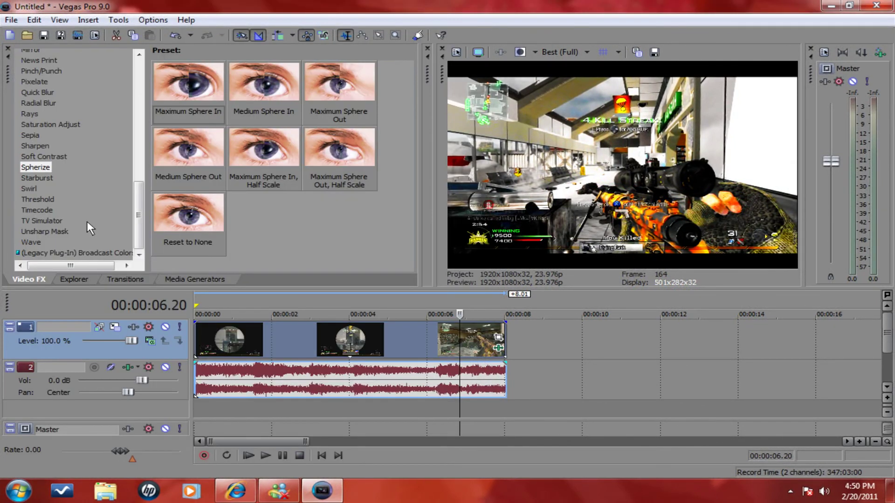
Drop the Sharpen 'Reset to None' preset onto the gameplay clip at amount 0
{"action": "left_click", "coordinate": [39, 147]}
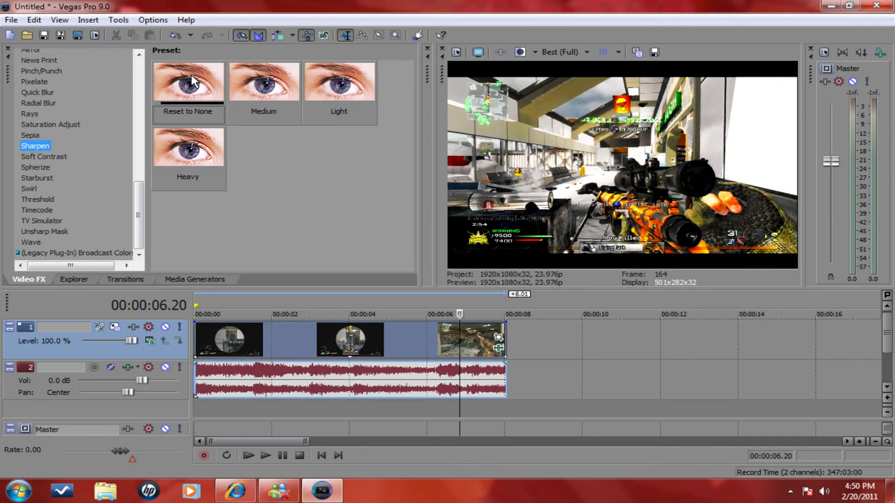
{"action": "left_click_drag", "start_coordinate": [188, 88], "coordinate": [321, 350]}
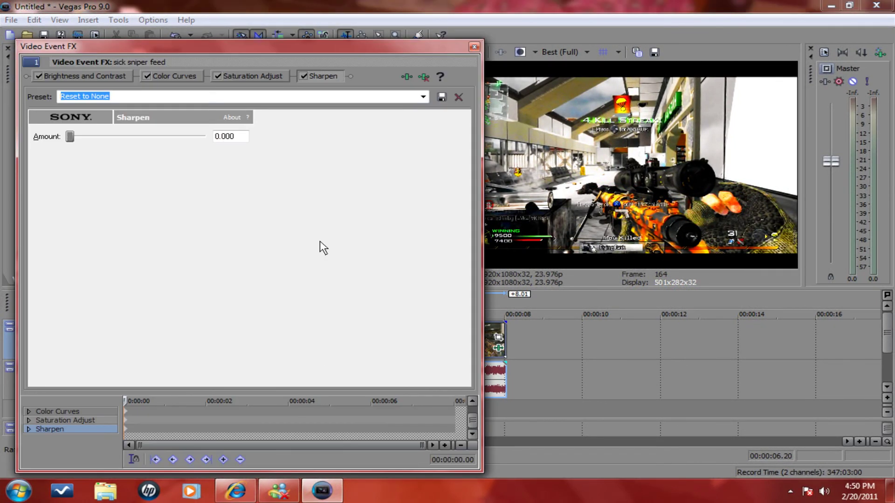
{"action": "left_click", "coordinate": [475, 50]}
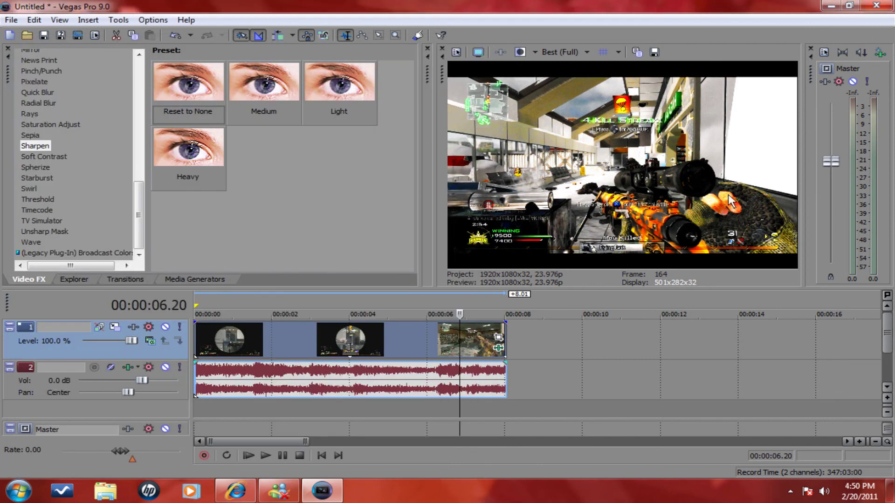
{"action": "left_click", "coordinate": [441, 337]}
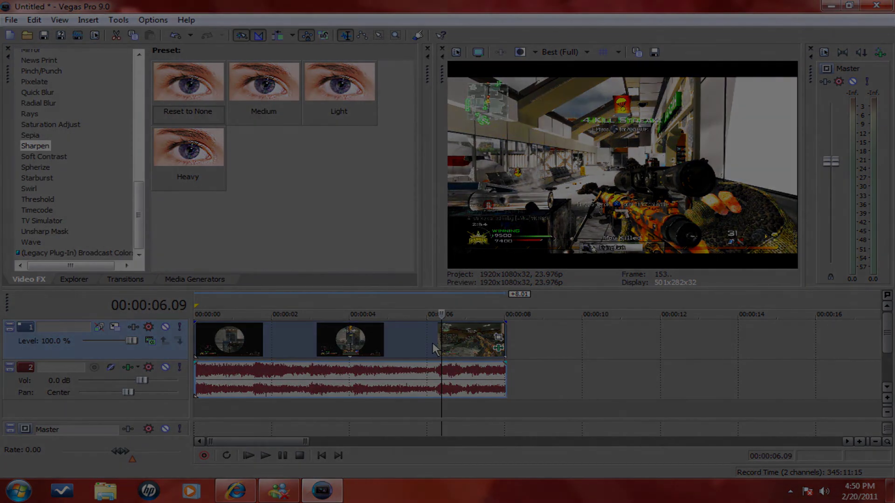